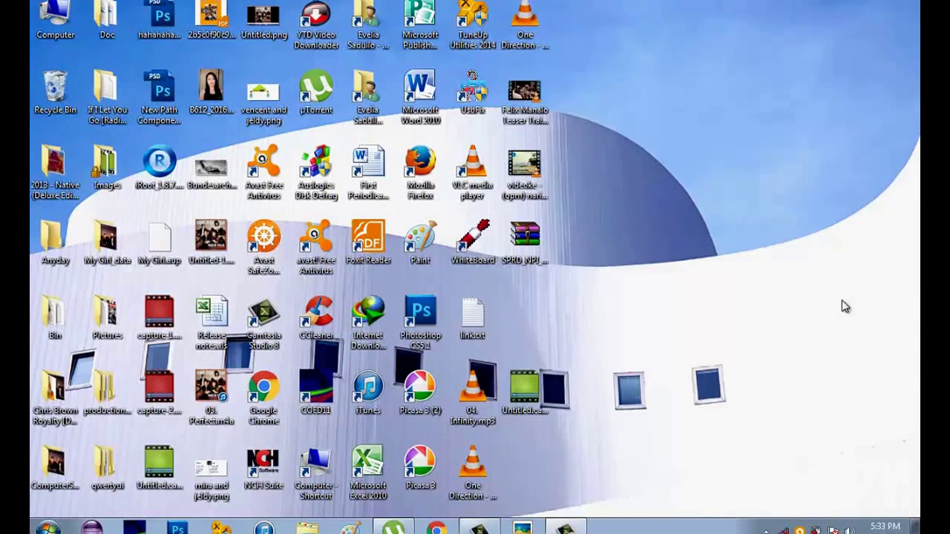
# Step: Launch Publisher and create a new certificate from the Pyramids award certificate template
pyautogui.doubleClick(417, 26)
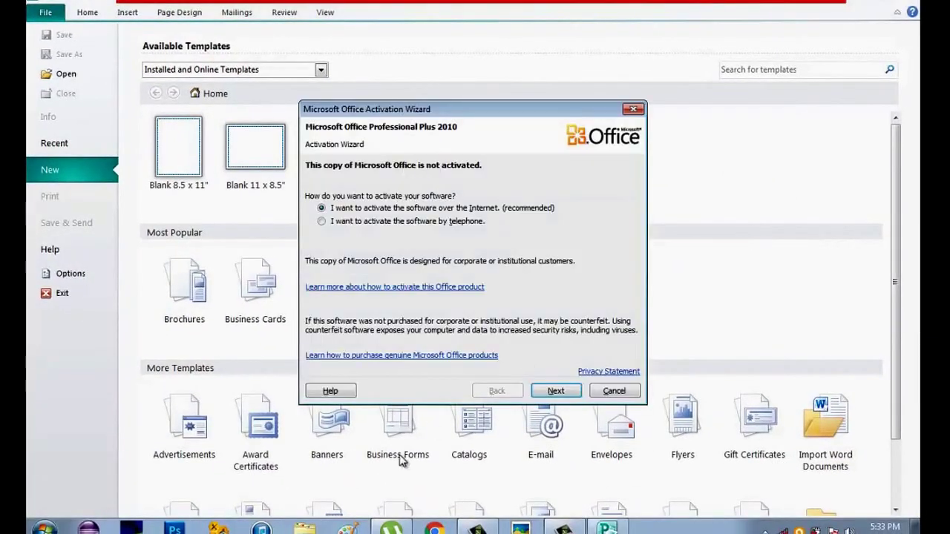
pyautogui.click(613, 390)
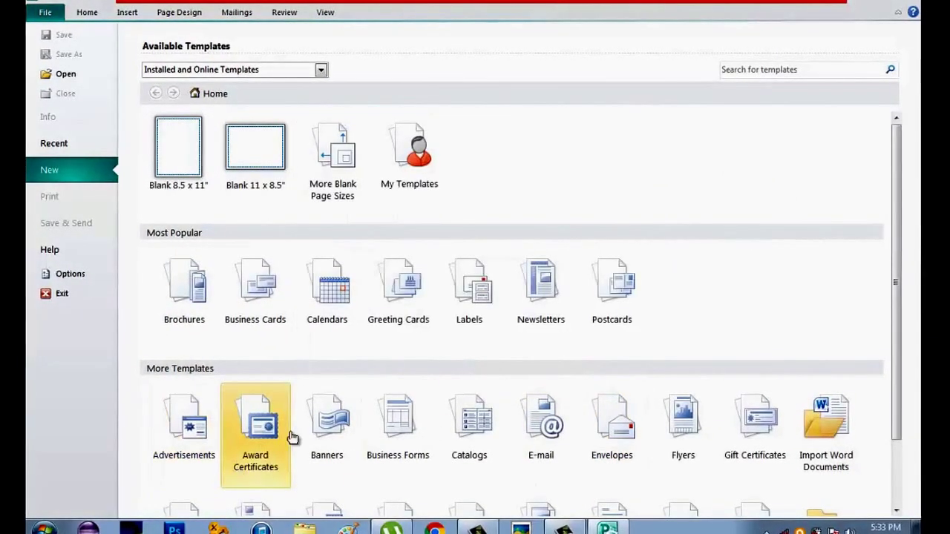
pyautogui.click(270, 449)
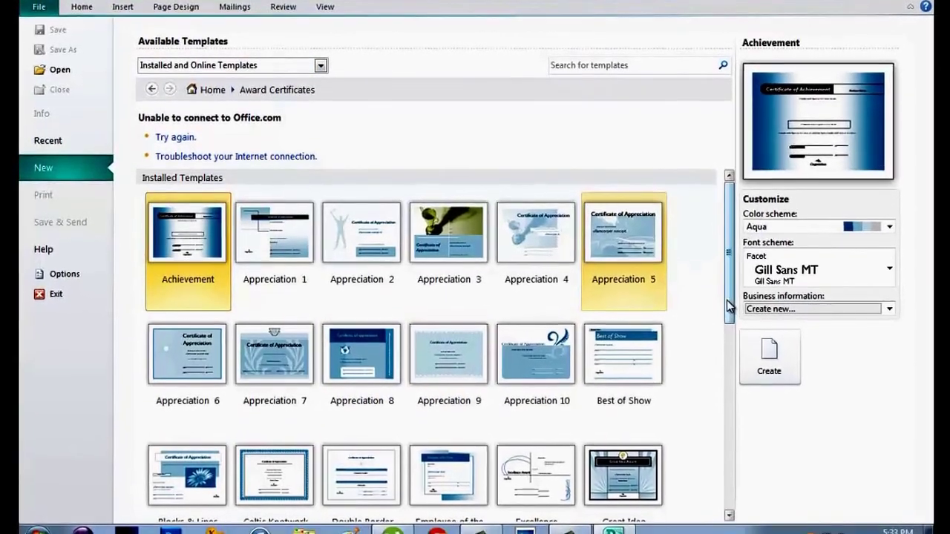
pyautogui.moveTo(727, 316); pyautogui.dragTo(729, 375)
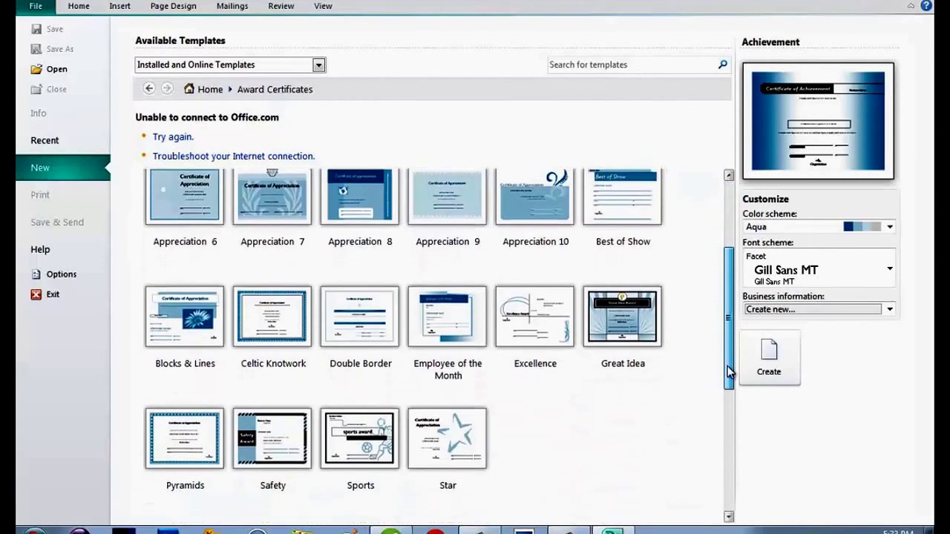
pyautogui.click(189, 451)
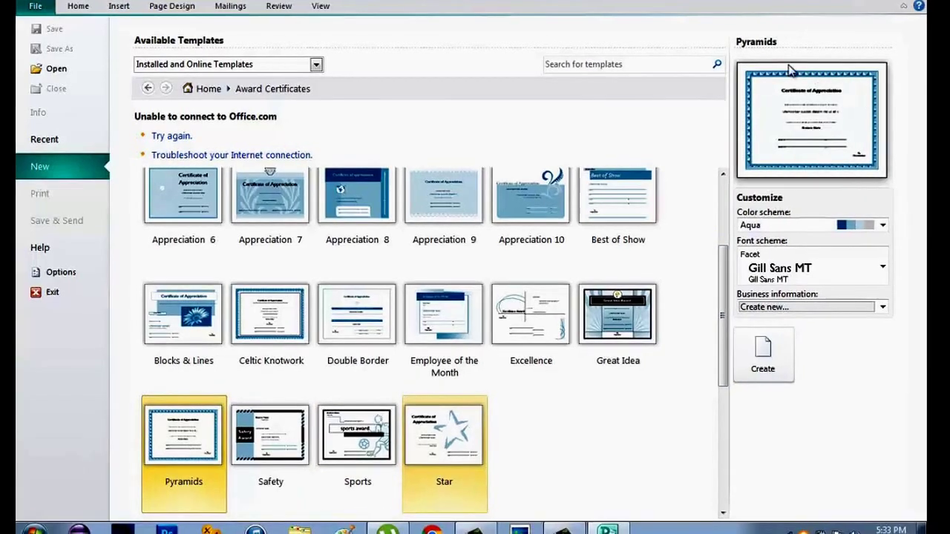
pyautogui.click(761, 360)
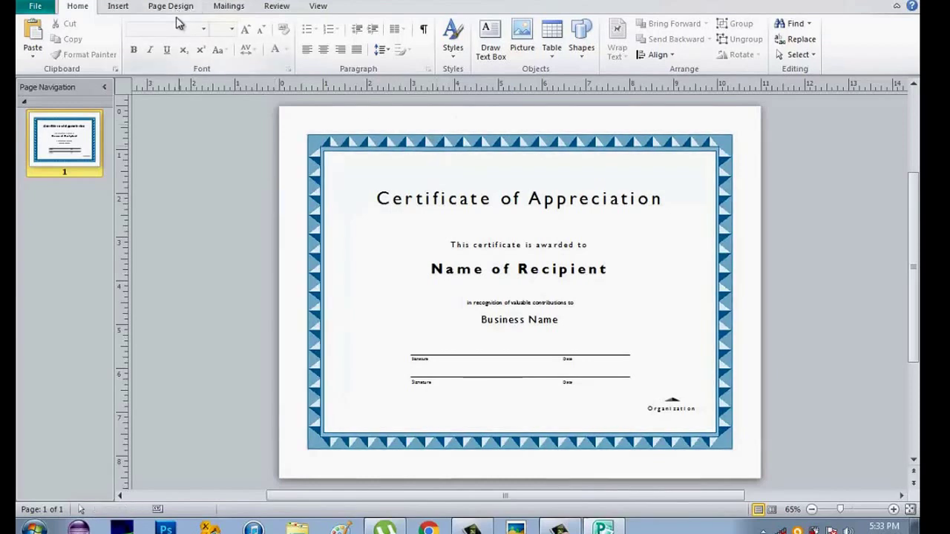
# Step: Switch the certificate's colour scheme from Aqua to Marine
pyautogui.click(172, 6)
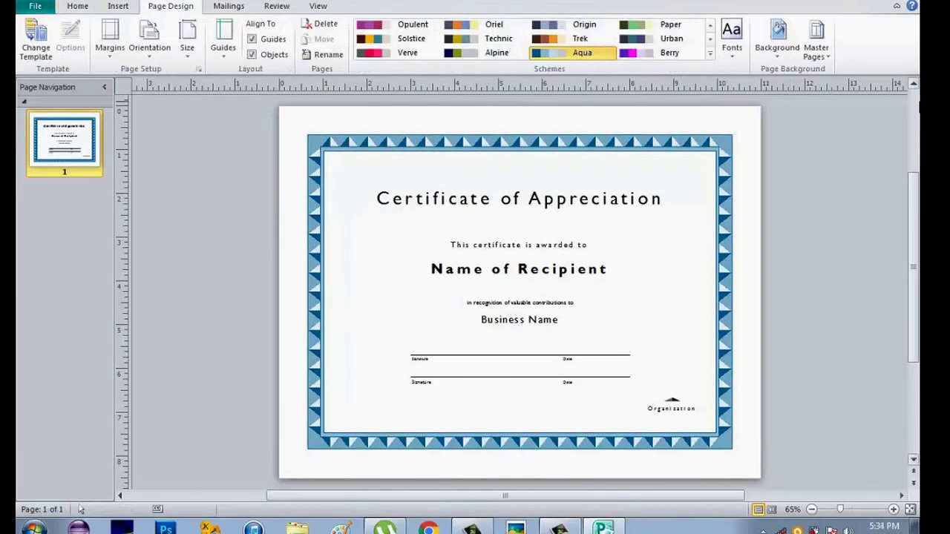
pyautogui.click(710, 54)
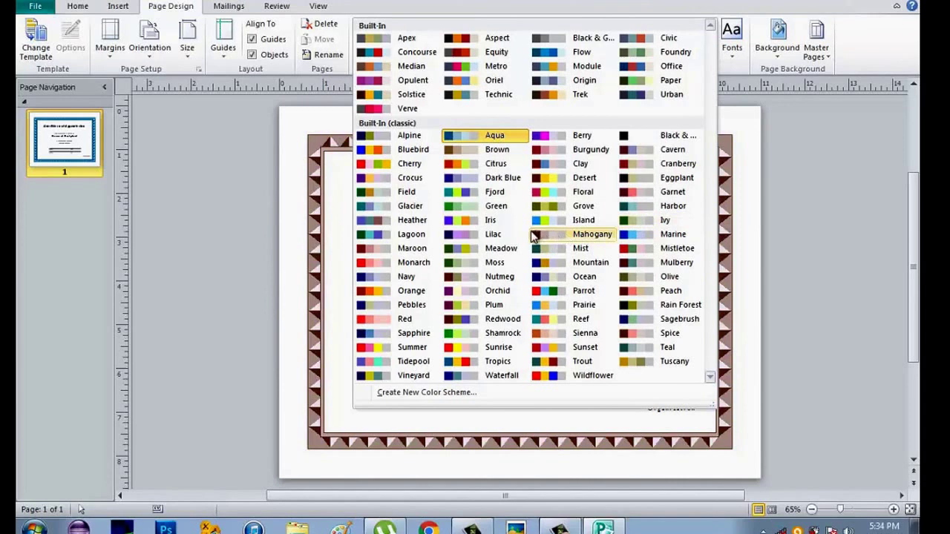
pyautogui.click(677, 238)
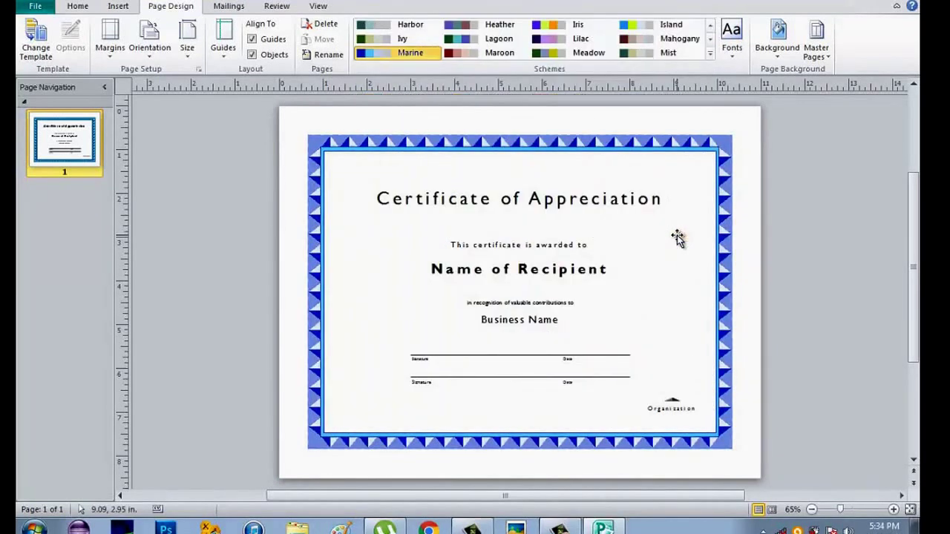
pyautogui.click(785, 62)
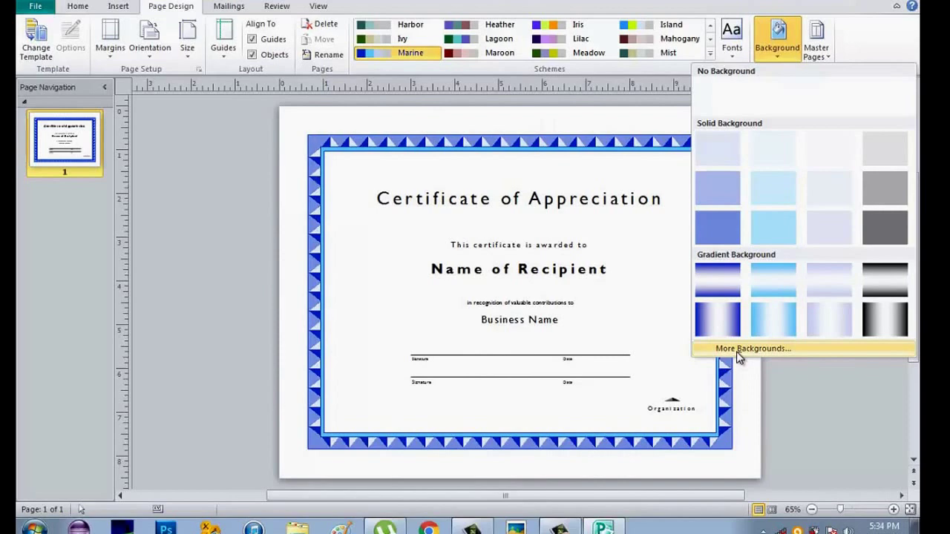
# Step: Apply the first blue gradient swatch as the page background, leaving fonts unchanged
pyautogui.click(717, 272)
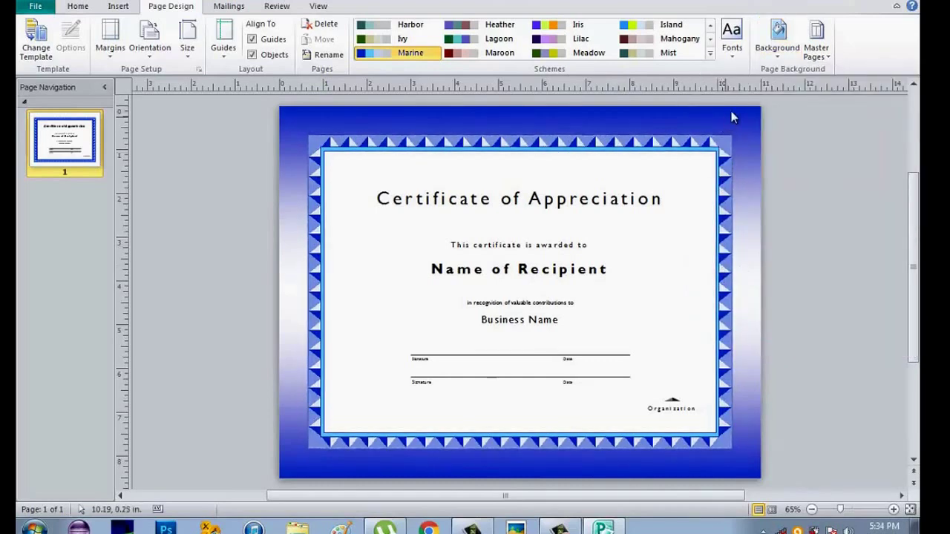
pyautogui.click(733, 49)
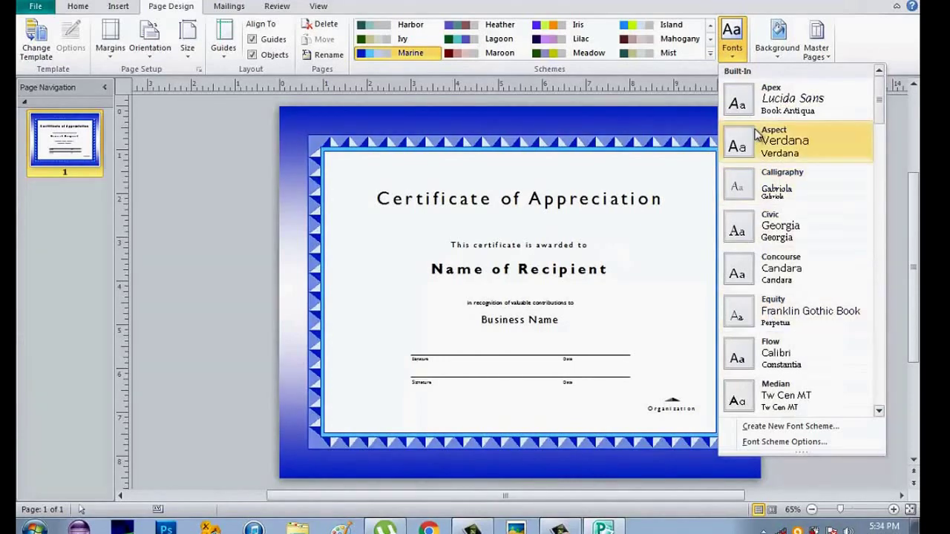
pyautogui.click(664, 198)
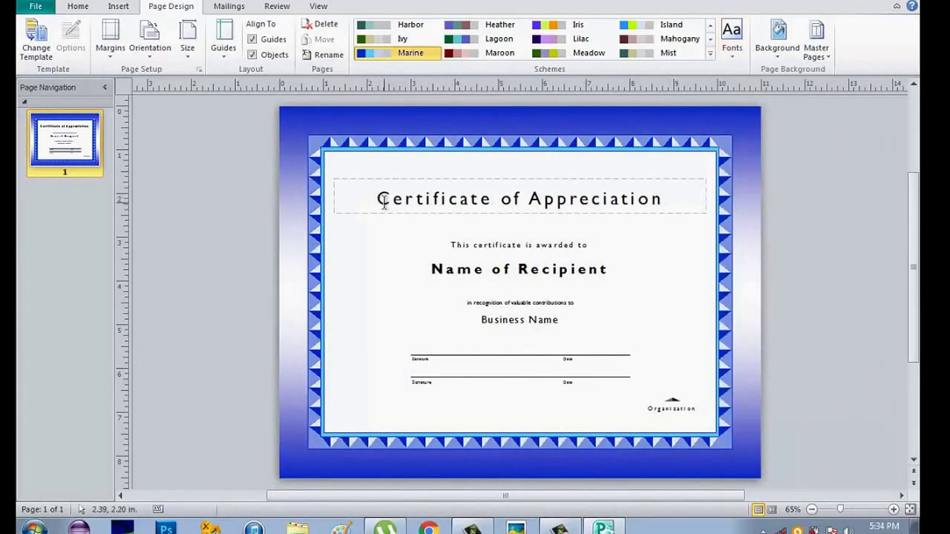
# Step: Set the Certificate of Appreciation title in bold Gill Sans Ultra Bold
pyautogui.moveTo(376, 198); pyautogui.dragTo(671, 199)
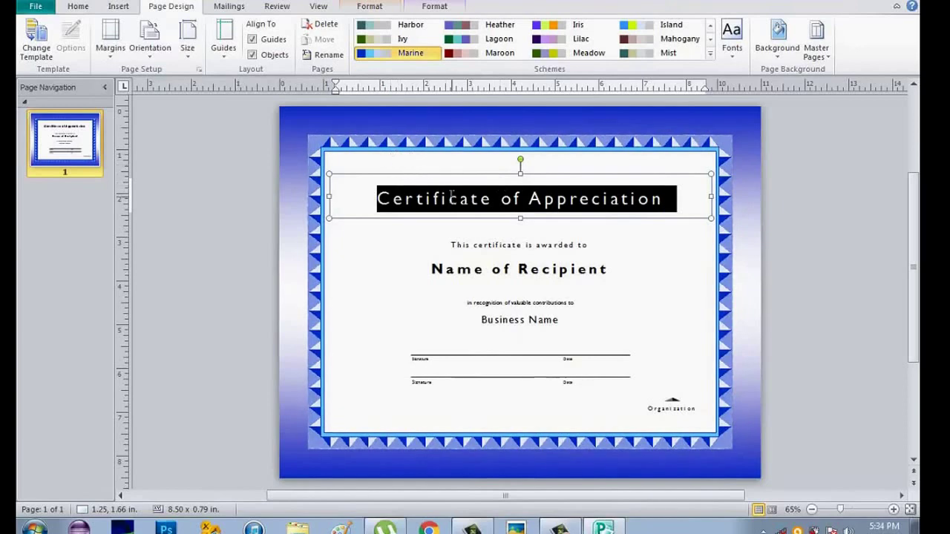
pyautogui.click(77, 8)
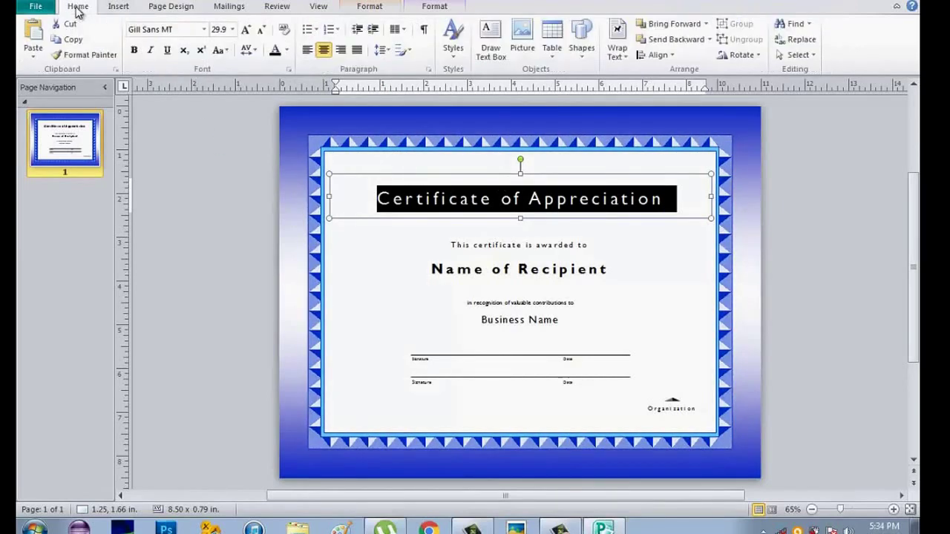
pyautogui.click(205, 30)
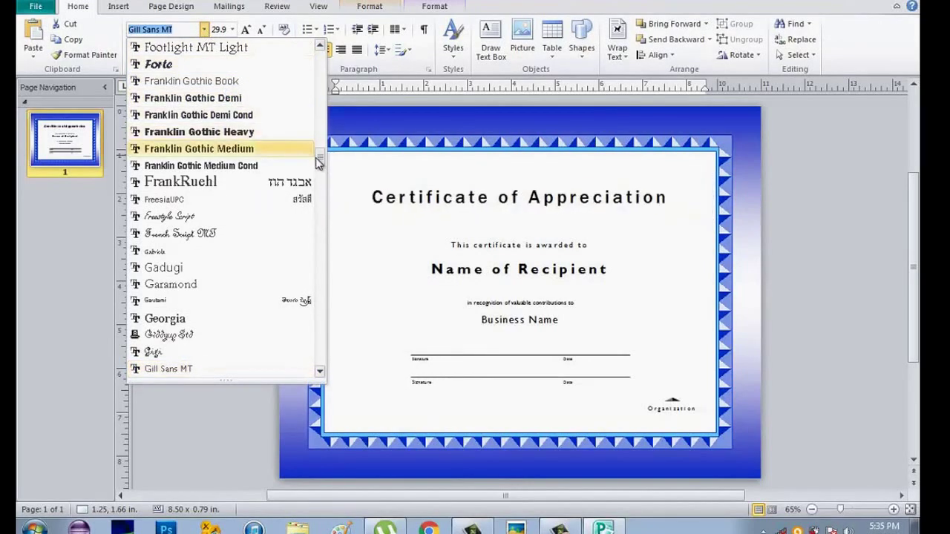
pyautogui.moveTo(318, 162); pyautogui.dragTo(319, 184)
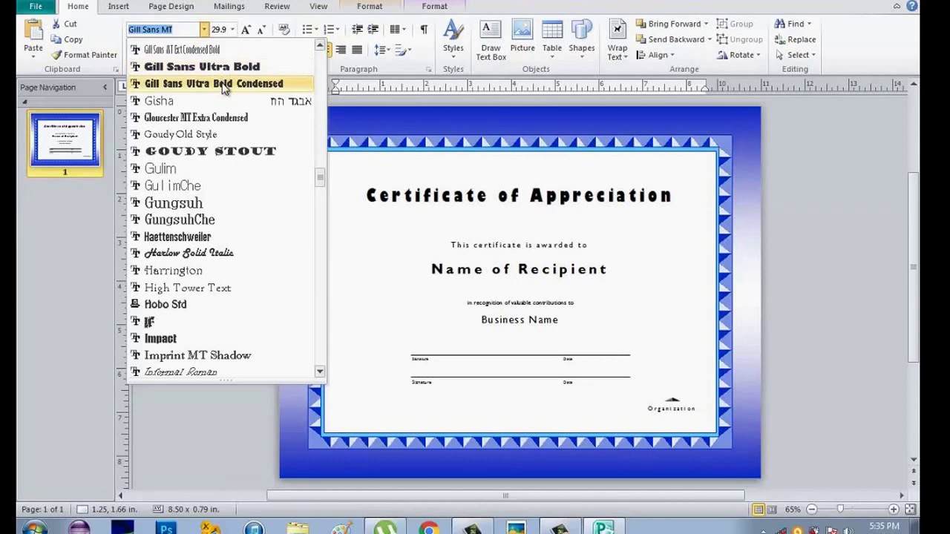
pyautogui.click(207, 67)
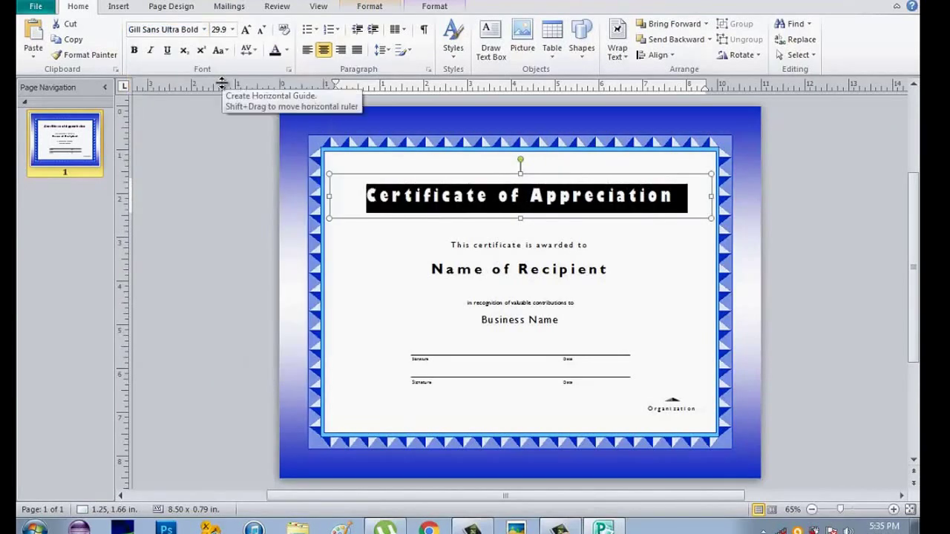
pyautogui.click(133, 50)
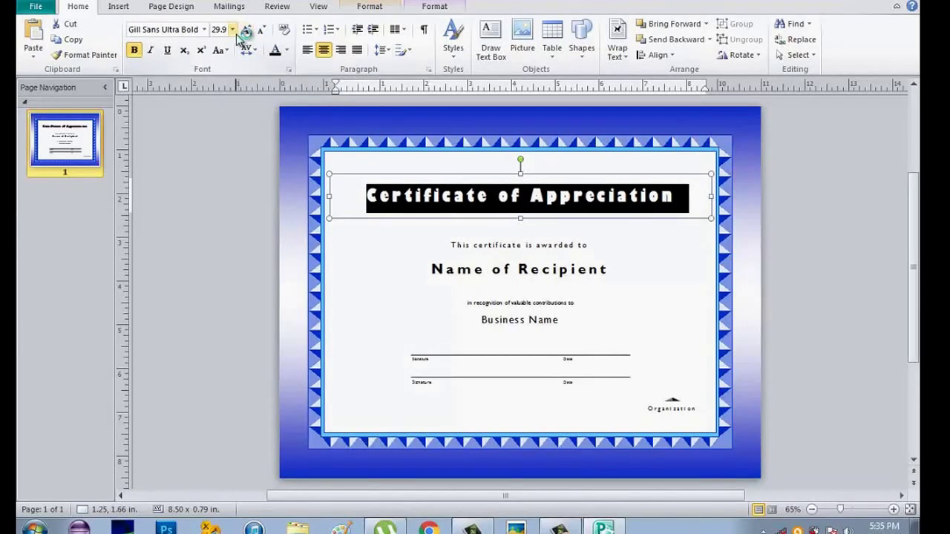
# Step: Make the title 36 pt with Normal character spacing
pyautogui.click(232, 30)
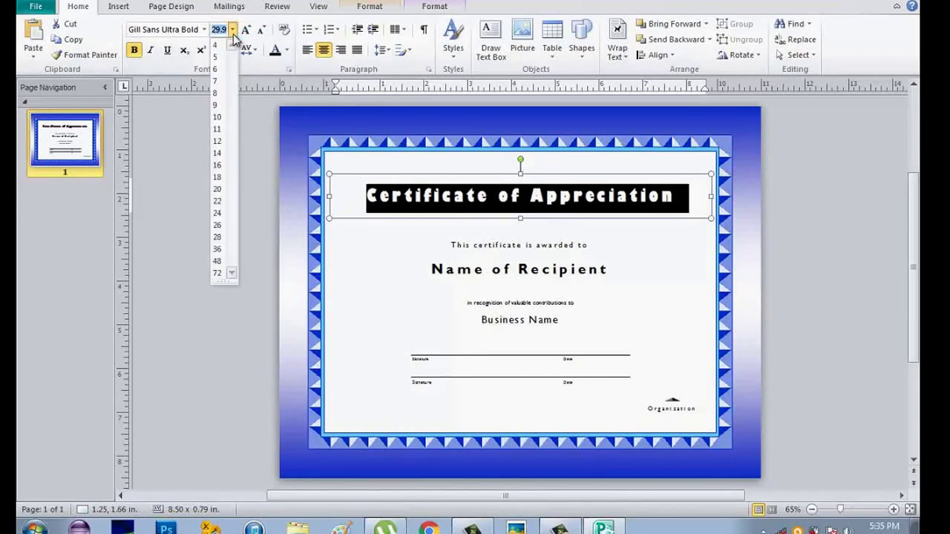
pyautogui.click(217, 248)
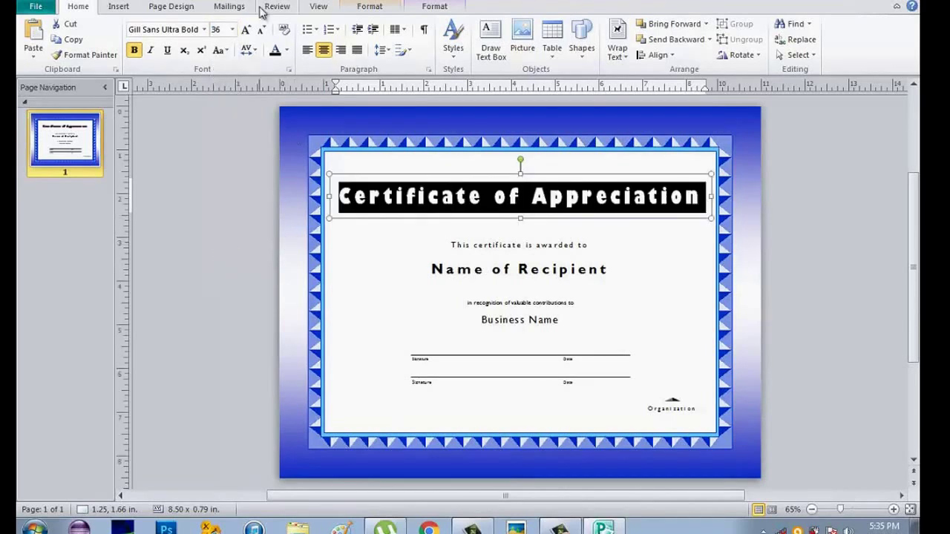
pyautogui.click(256, 50)
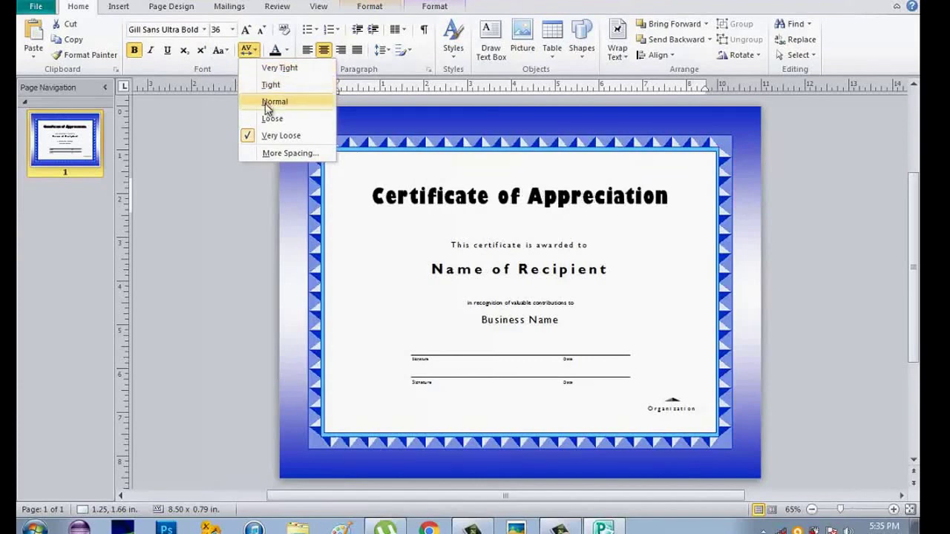
pyautogui.click(273, 102)
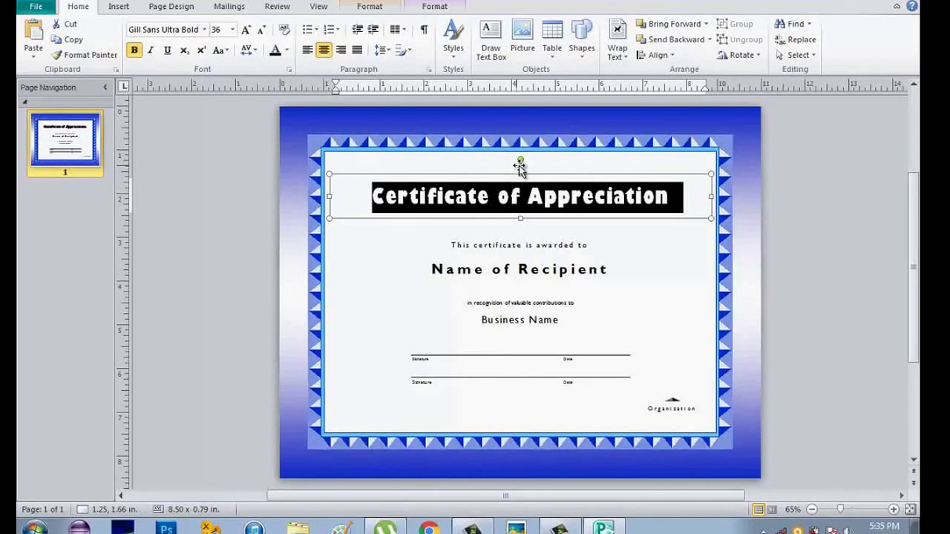
# Step: Make the title box slightly taller and colour the title text dark red
pyautogui.moveTo(517, 170); pyautogui.dragTo(521, 158)
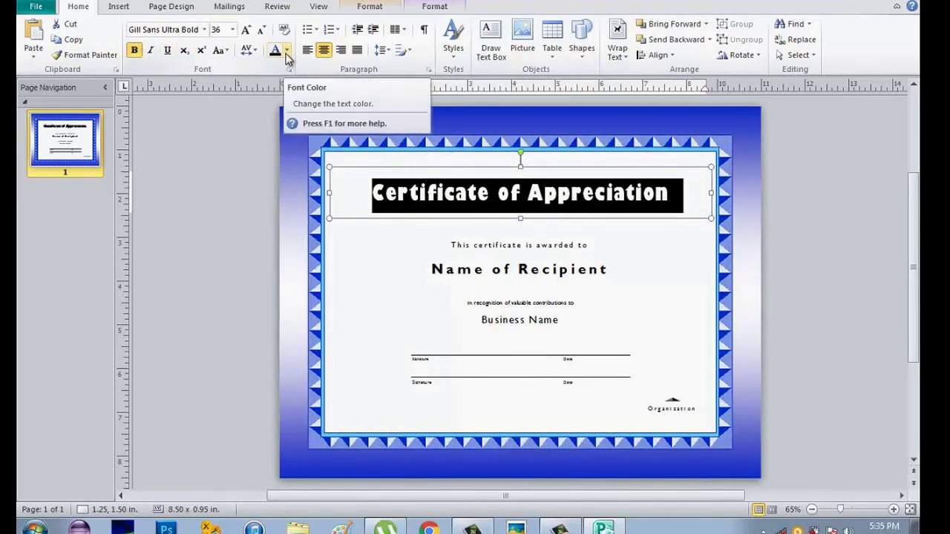
pyautogui.click(287, 52)
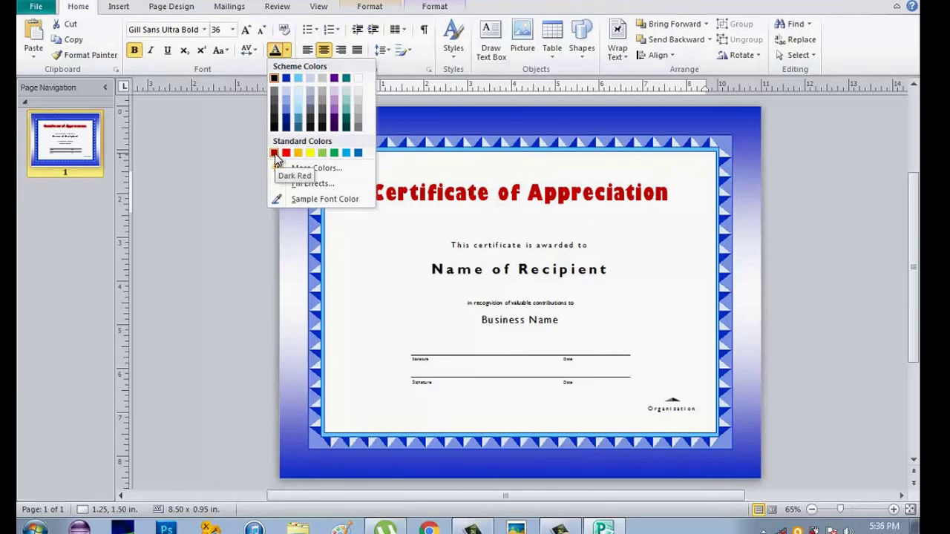
pyautogui.press('Escape')
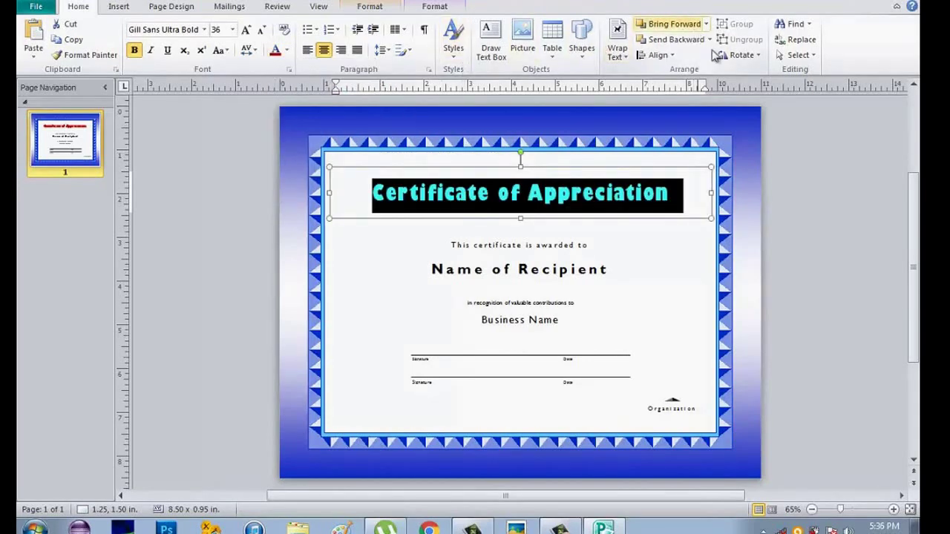
pyautogui.click(636, 262)
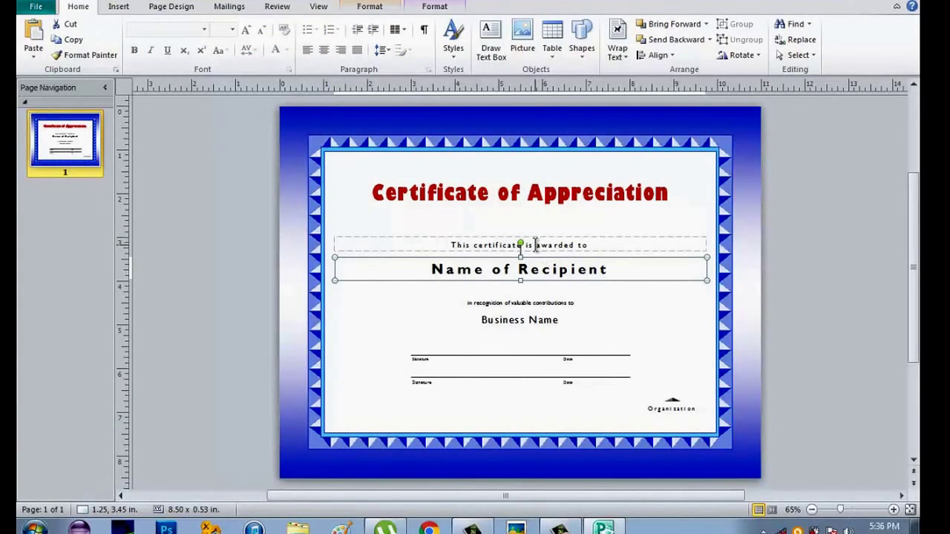
# Step: Move the 'This certificate is awarded to' line up and set it in Comic Sans MS
pyautogui.moveTo(538, 241); pyautogui.dragTo(537, 231)
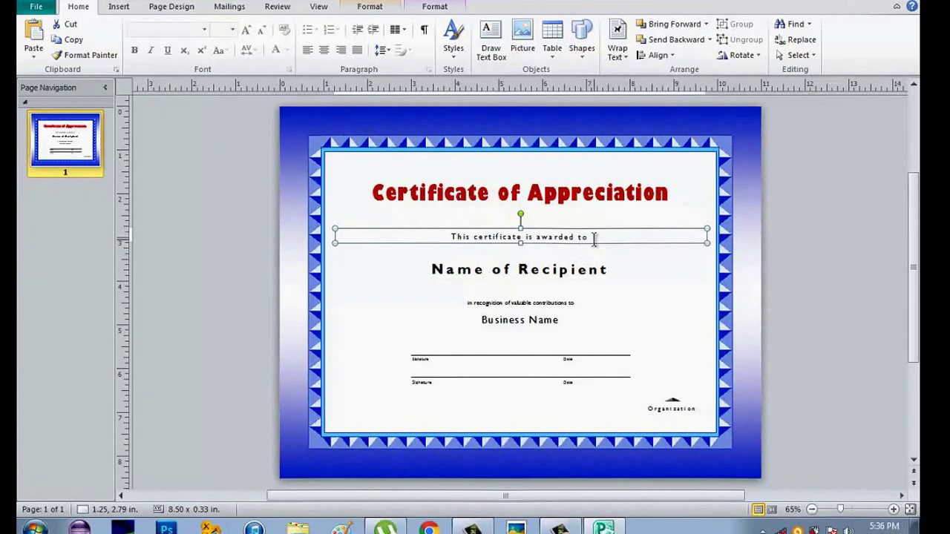
pyautogui.moveTo(595, 238); pyautogui.dragTo(451, 238)
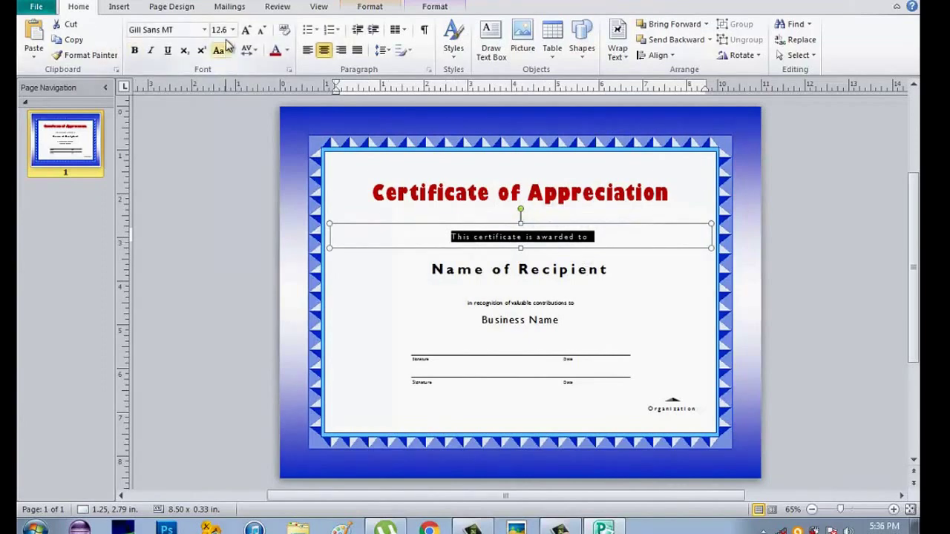
pyautogui.click(204, 29)
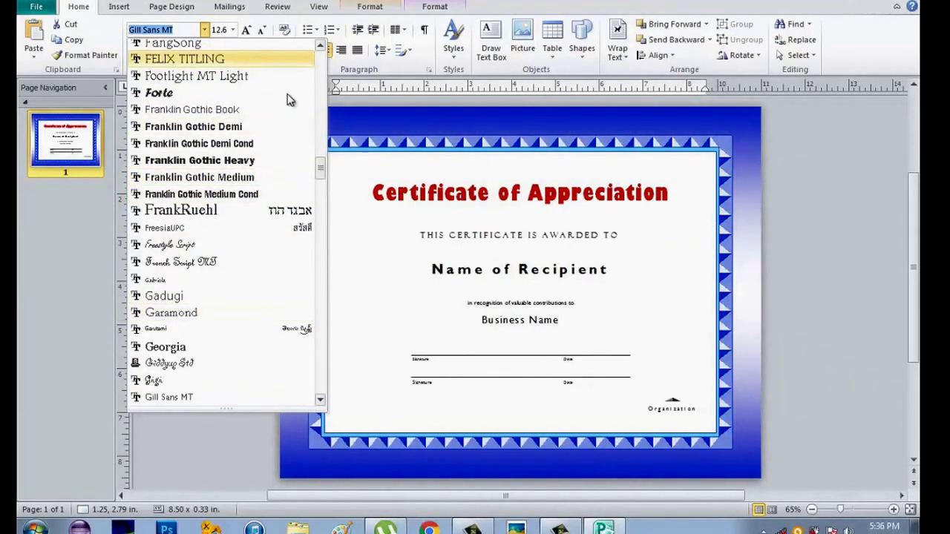
pyautogui.moveTo(319, 172); pyautogui.dragTo(323, 137)
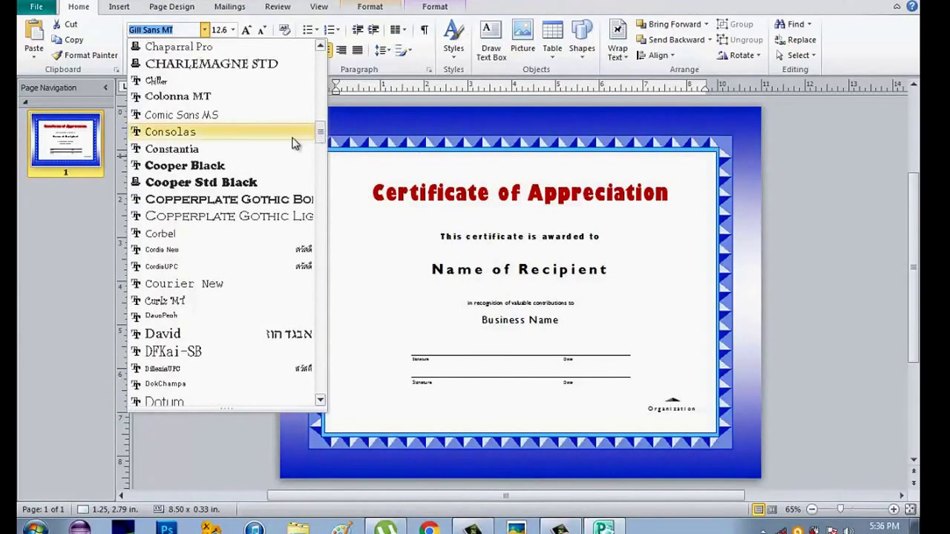
pyautogui.click(196, 117)
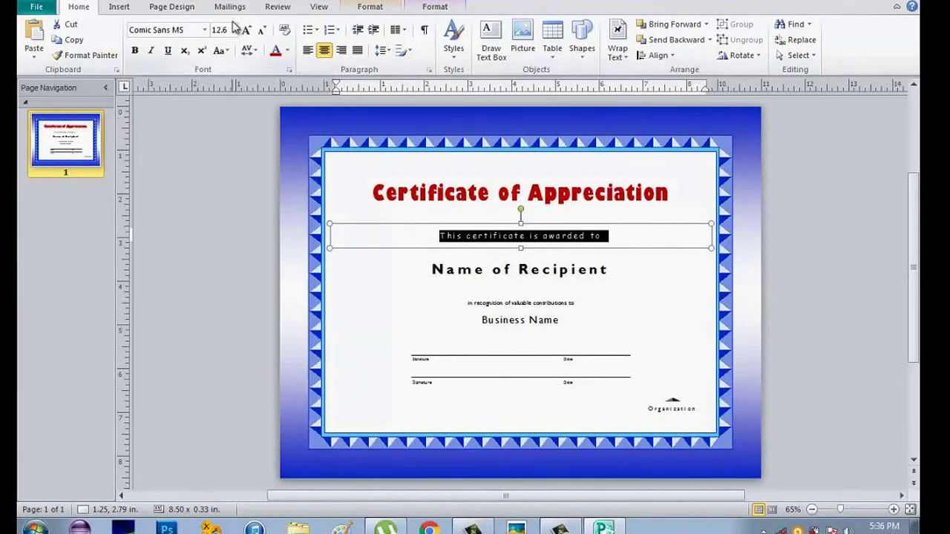
# Step: Make the subtitle 16 pt with Normal character spacing
pyautogui.click(233, 33)
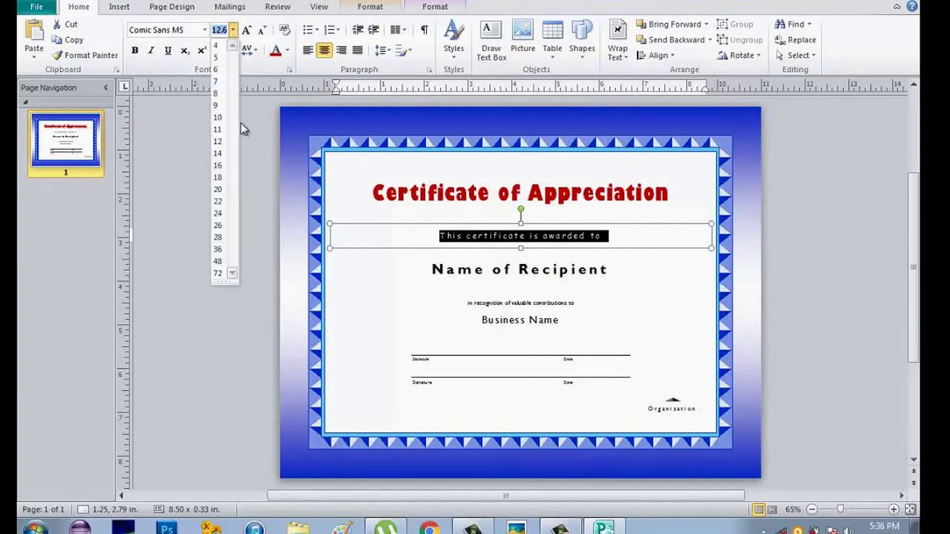
pyautogui.click(218, 170)
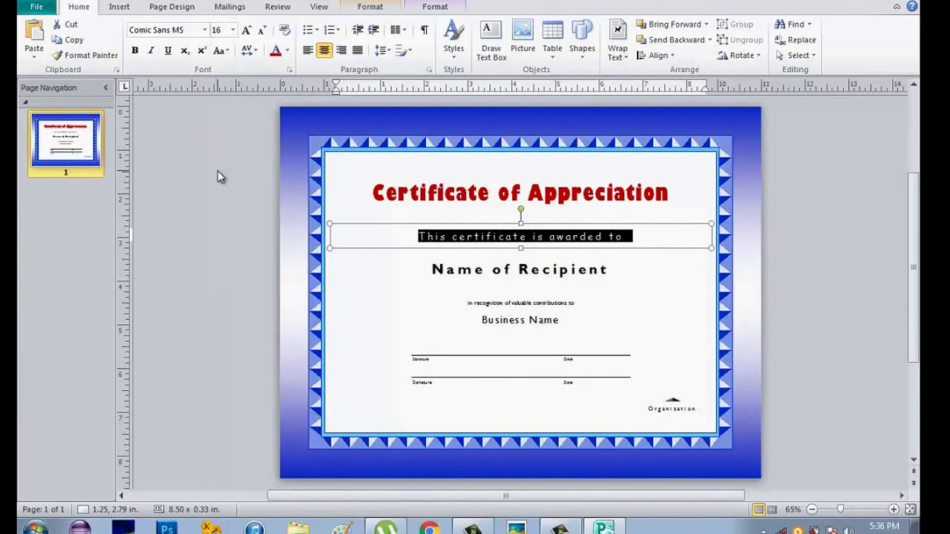
pyautogui.click(255, 53)
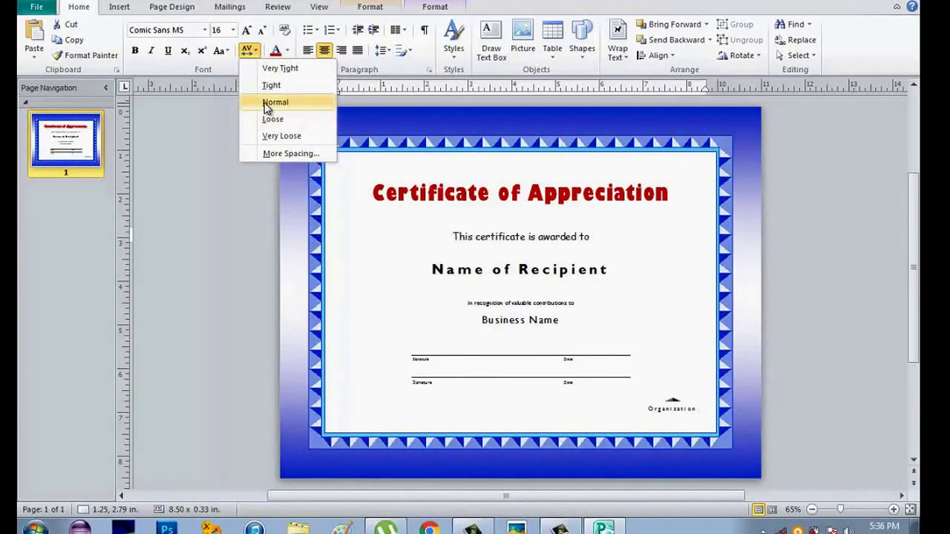
pyautogui.click(267, 102)
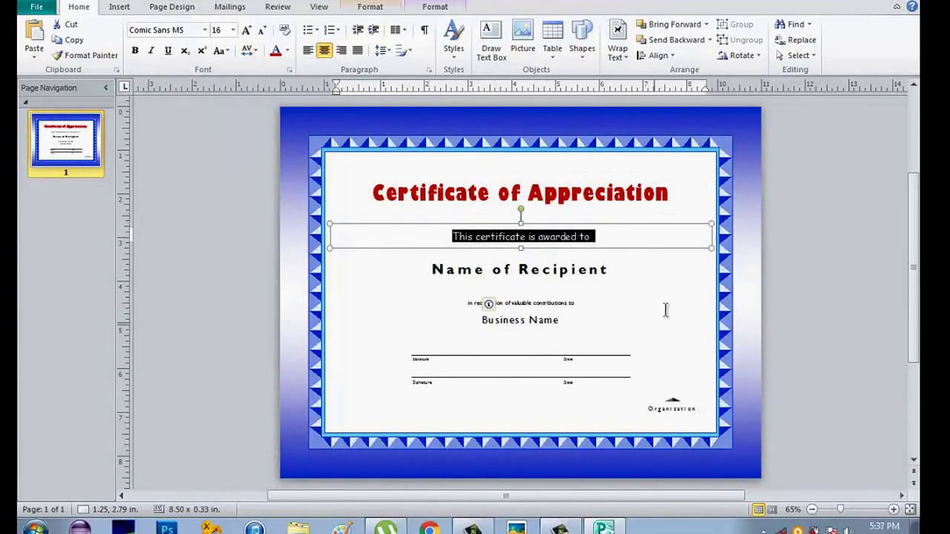
pyautogui.click(630, 282)
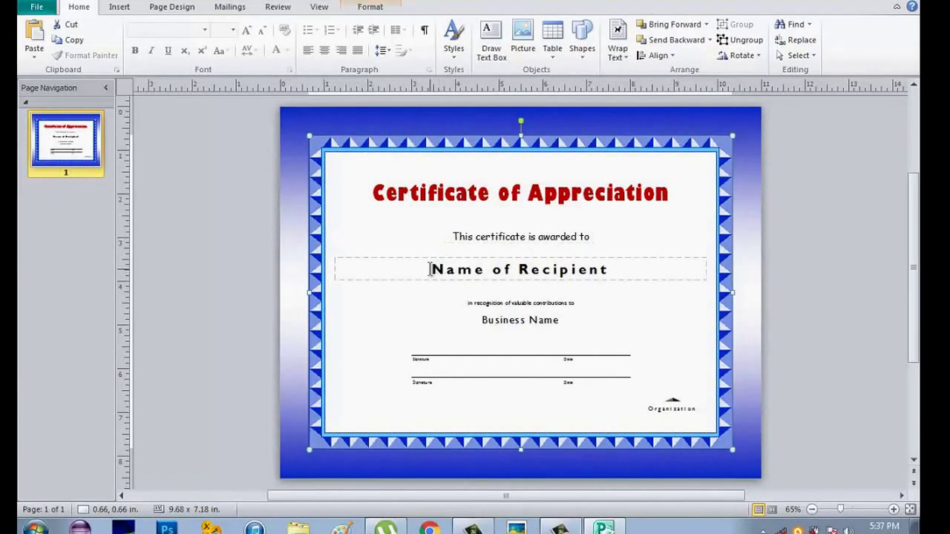
# Step: Set 'Name of Recipient' to Franklin Gothic Heavy, Normal spacing, 36 pt
pyautogui.moveTo(429, 270); pyautogui.dragTo(613, 272)
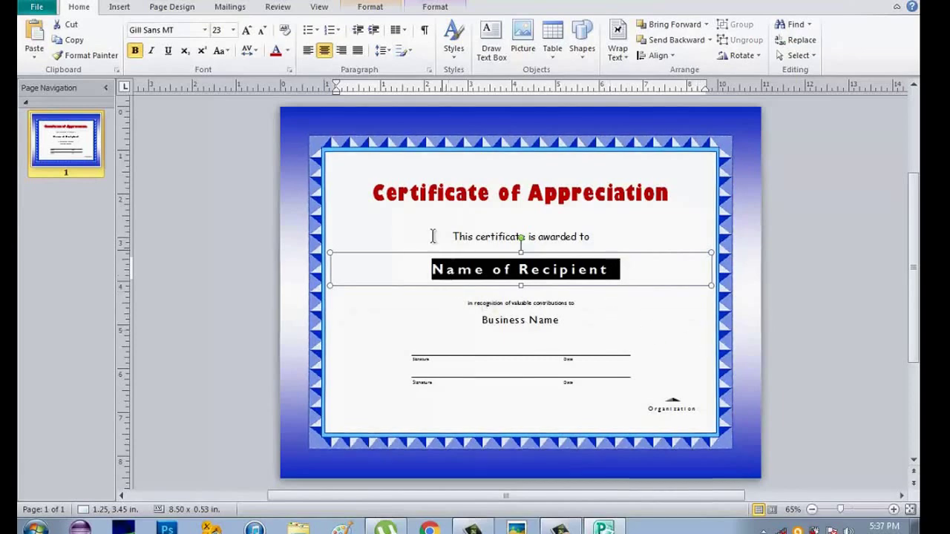
pyautogui.click(204, 30)
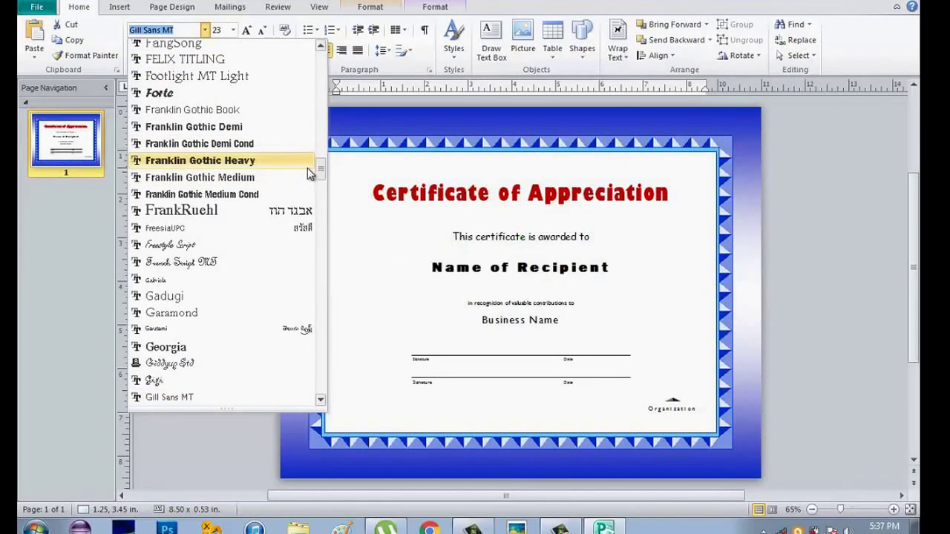
pyautogui.click(256, 161)
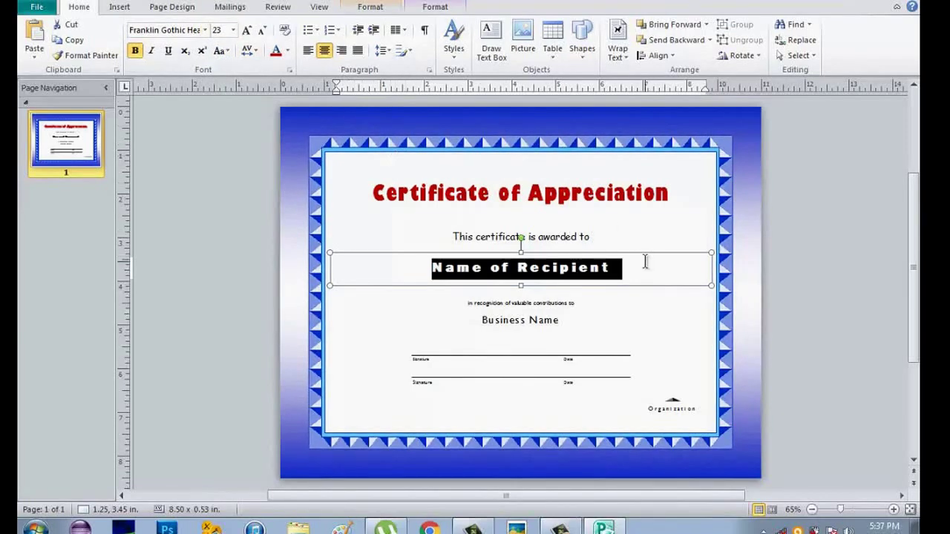
pyautogui.click(256, 52)
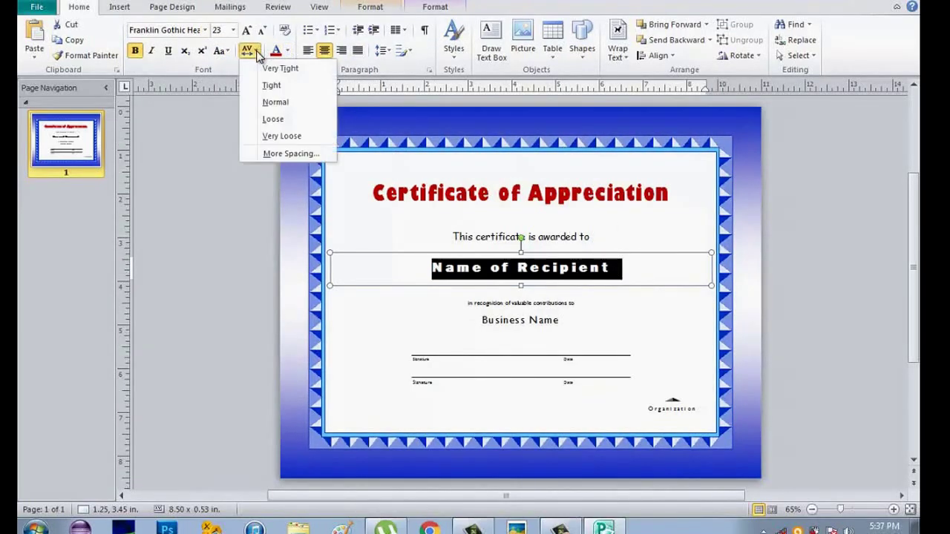
pyautogui.click(268, 104)
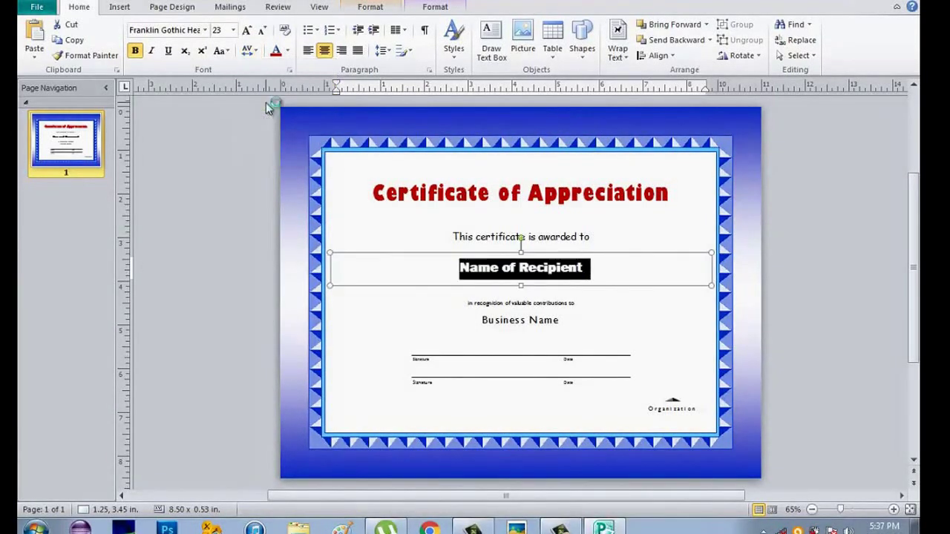
pyautogui.click(233, 30)
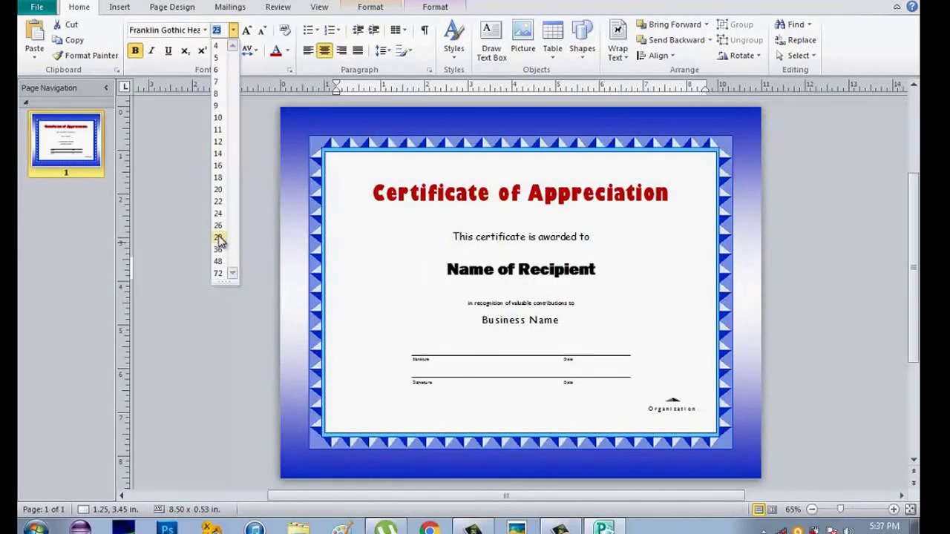
pyautogui.click(218, 249)
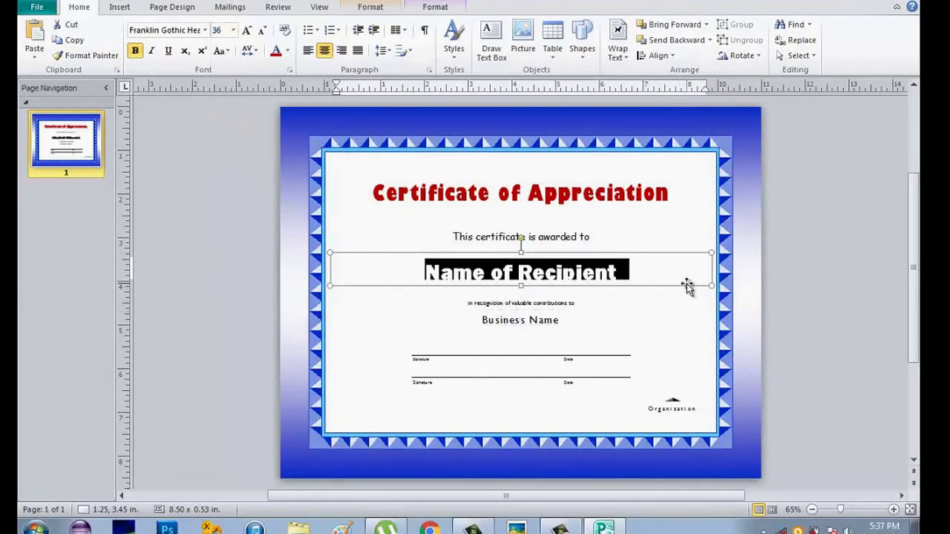
# Step: Replace the Name of Recipient placeholder with the recipient's full name in capitals
pyautogui.press('Delete')
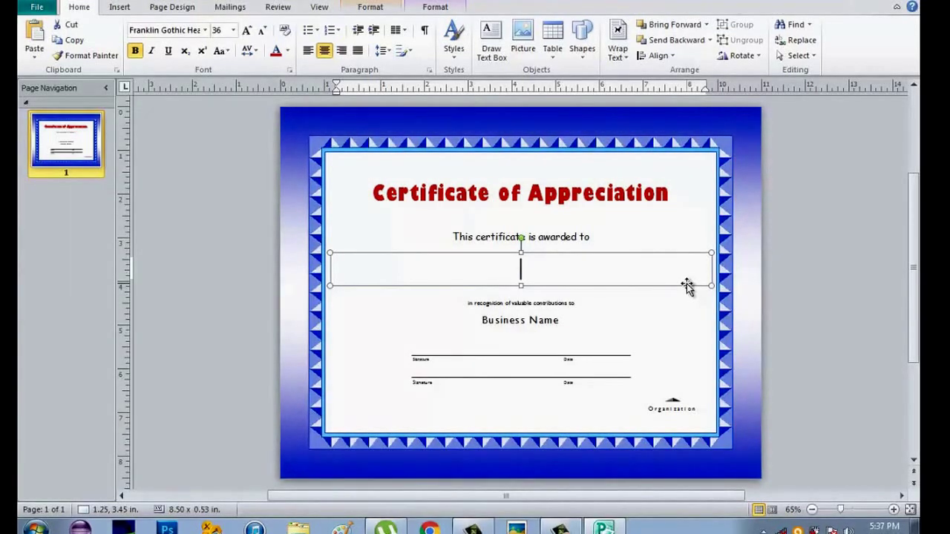
pyautogui.press('capslock')
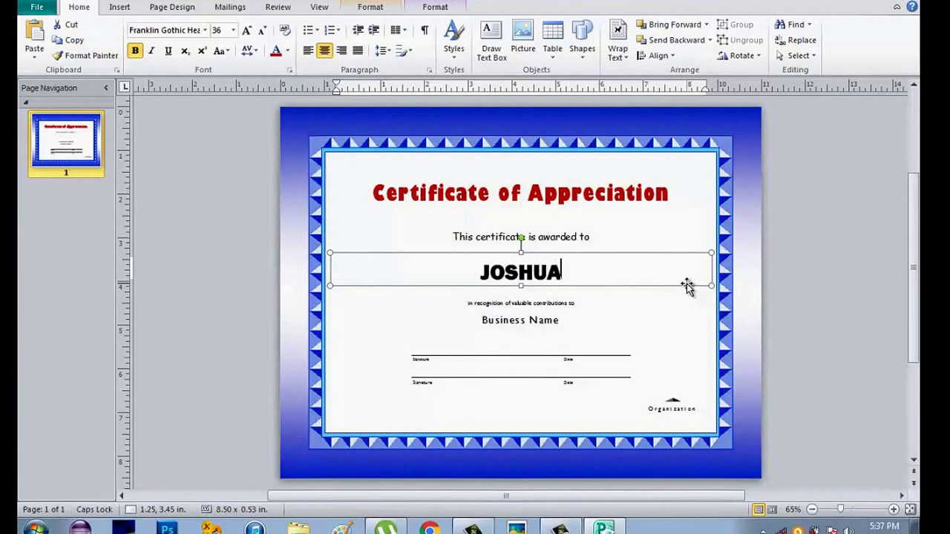
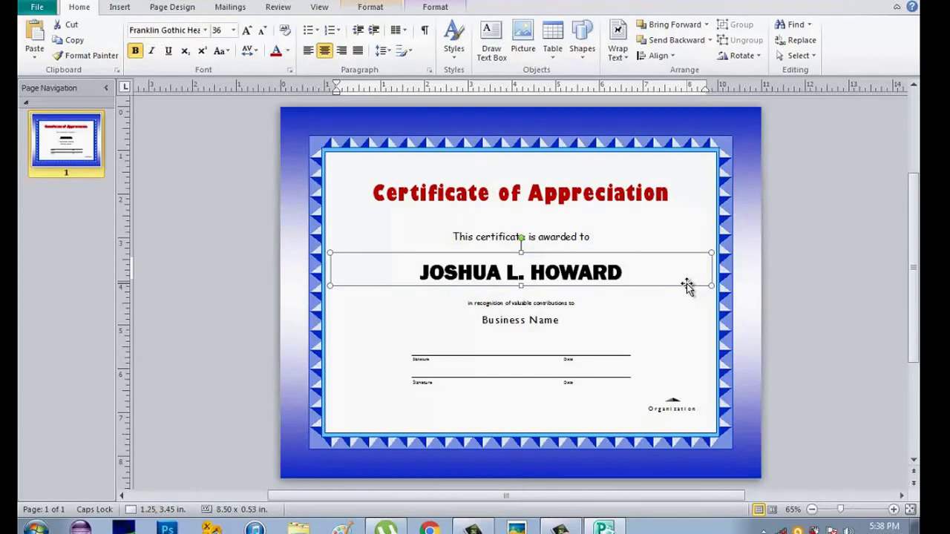
pyautogui.click(576, 324)
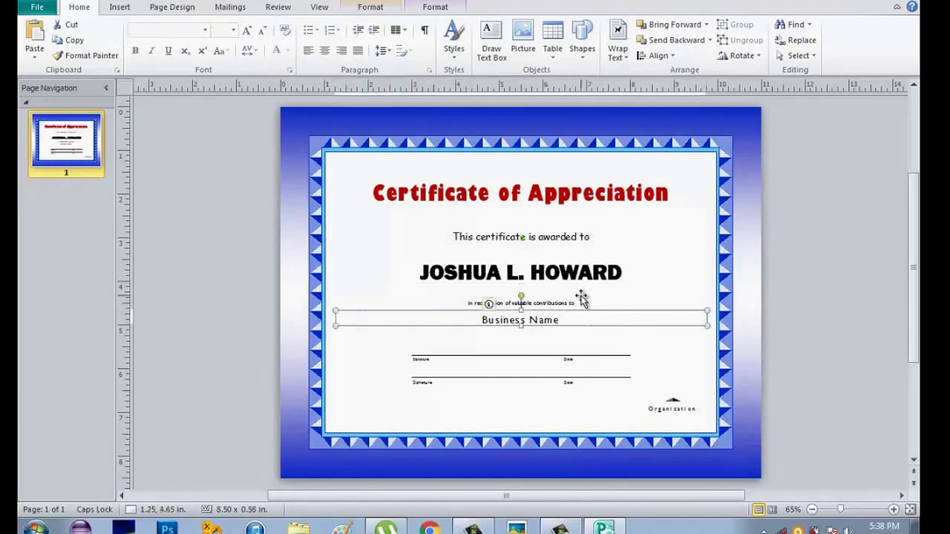
# Step: Set the Certificate of Appreciation title's font size to 40 pt
pyautogui.tripleClick(513, 192)
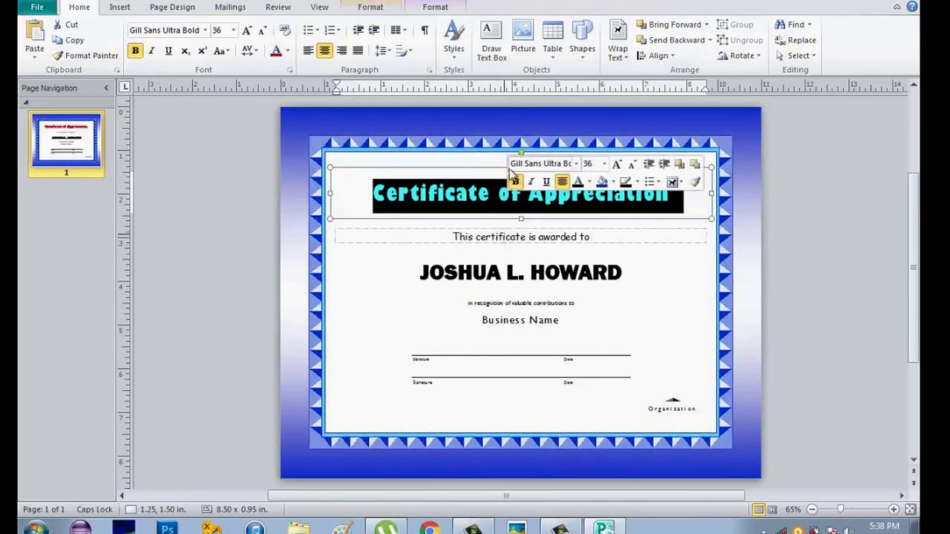
pyautogui.click(592, 163)
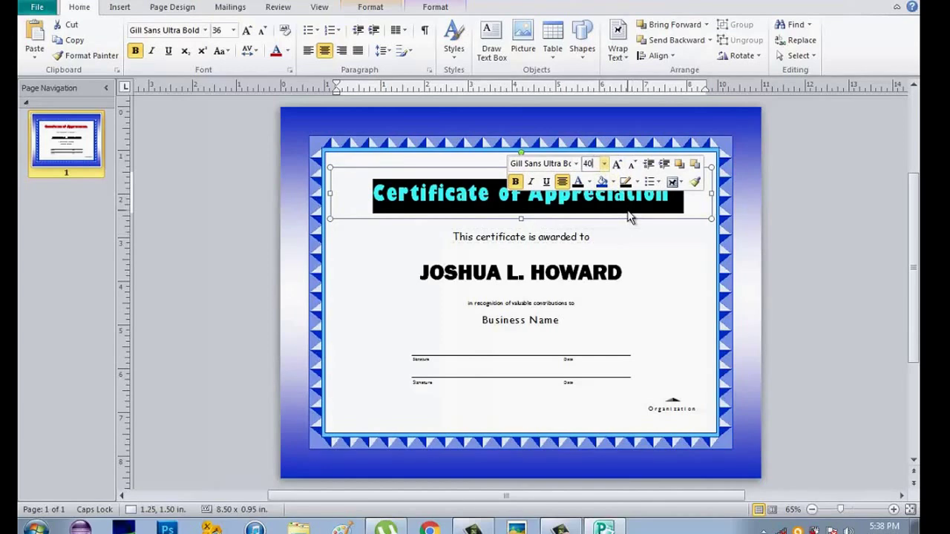
pyautogui.press('Return')
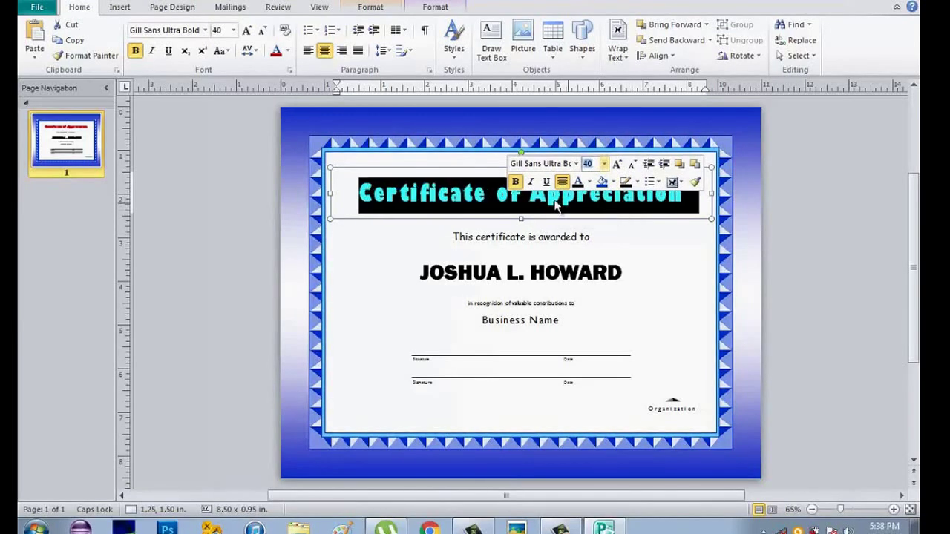
pyautogui.press('Escape')
pyautogui.click(657, 269)
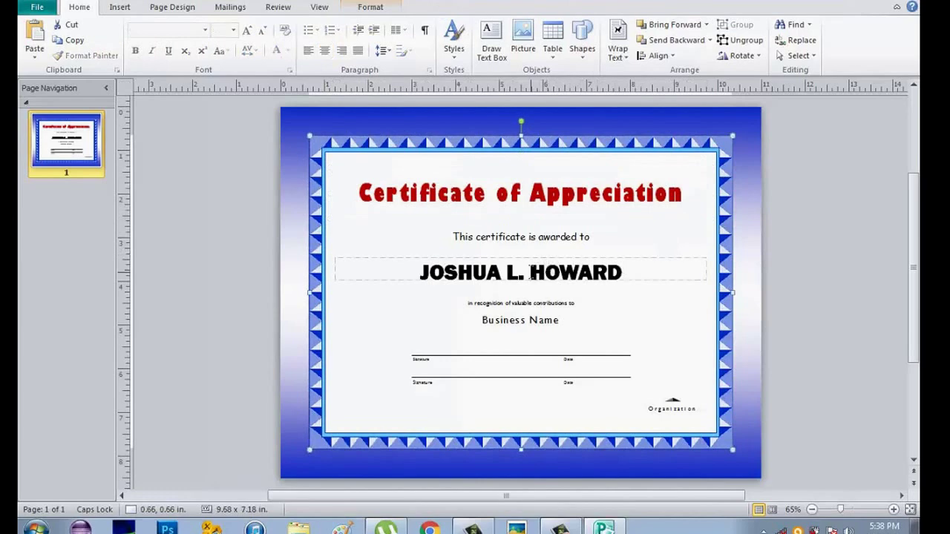
pyautogui.click(530, 273)
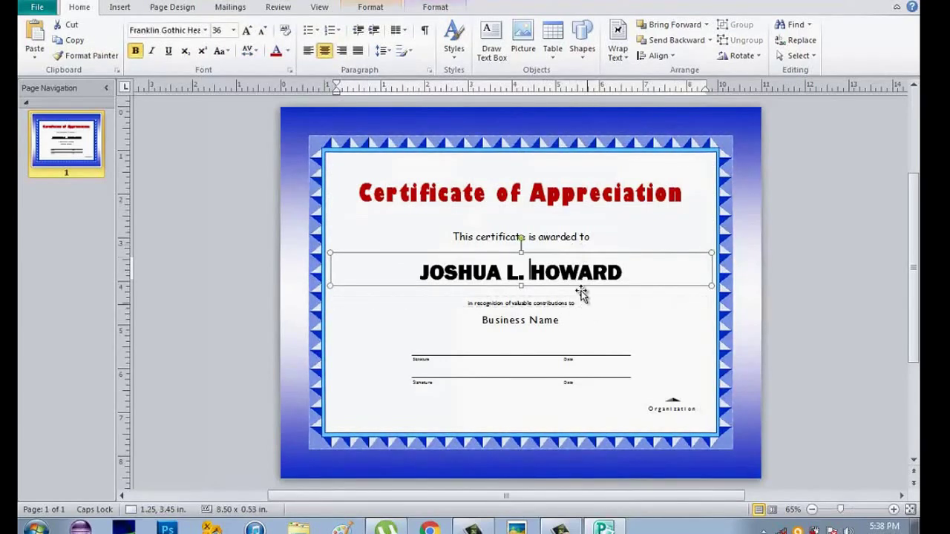
# Step: Delete the Business Name box and the upper Signature label, signature line and Date label
pyautogui.click(568, 327)
pyautogui.press('Delete')
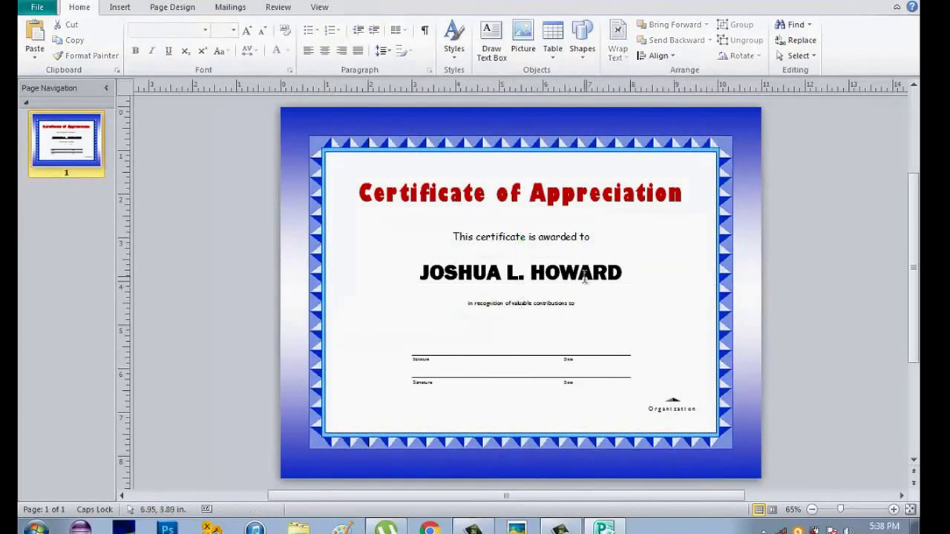
pyautogui.click(543, 360)
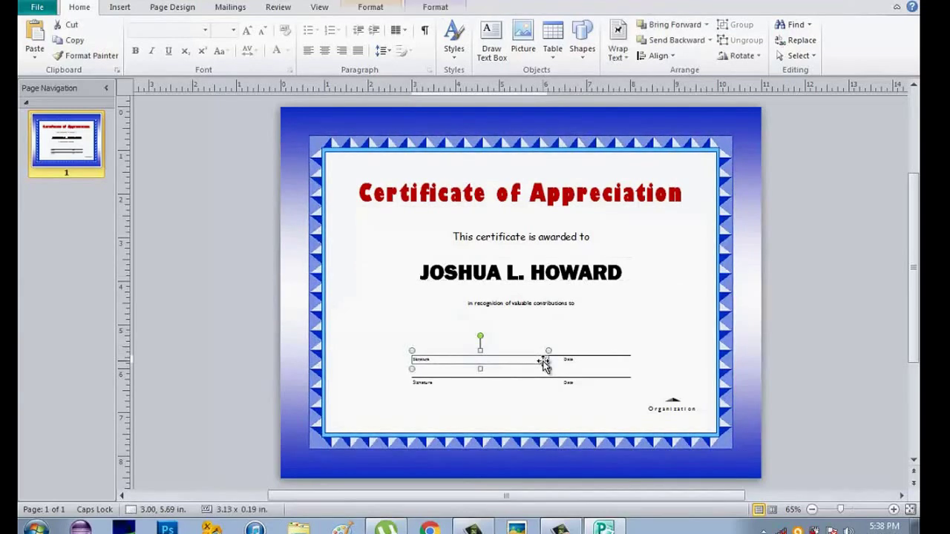
pyautogui.press('Delete')
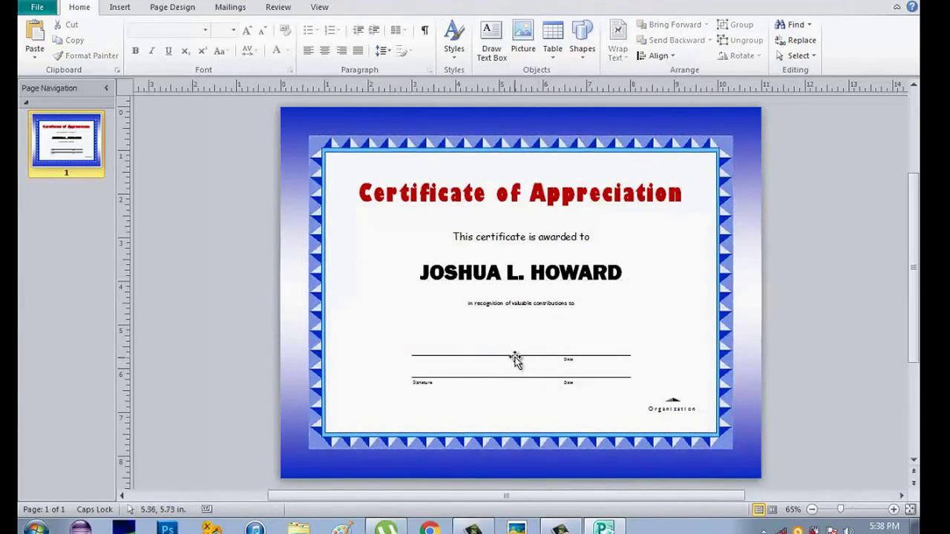
pyautogui.click(516, 357)
pyautogui.press('Delete')
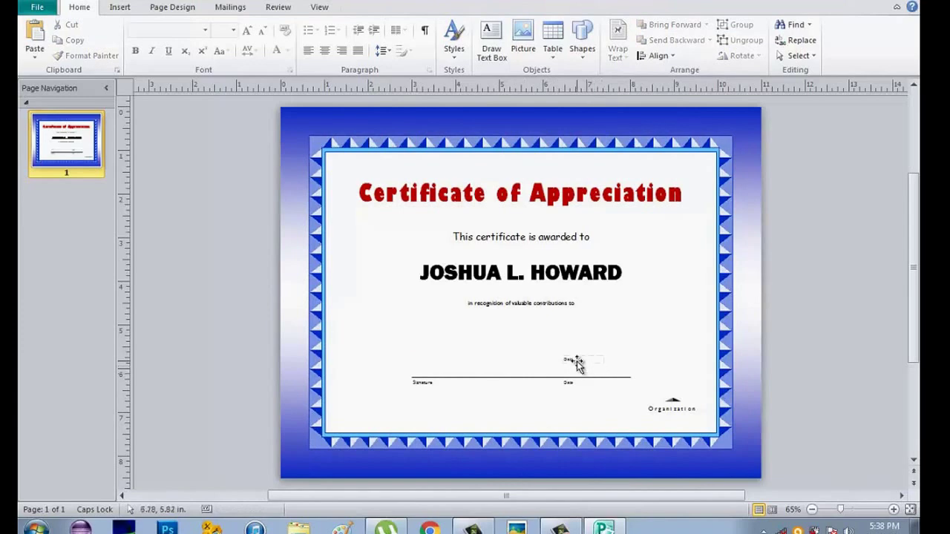
pyautogui.click(573, 361)
pyautogui.press('Delete')
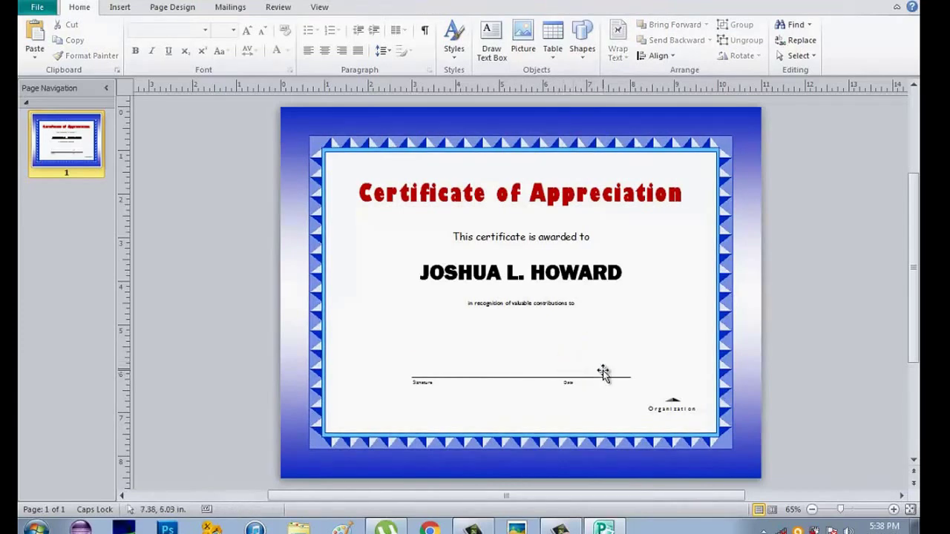
pyautogui.click(571, 391)
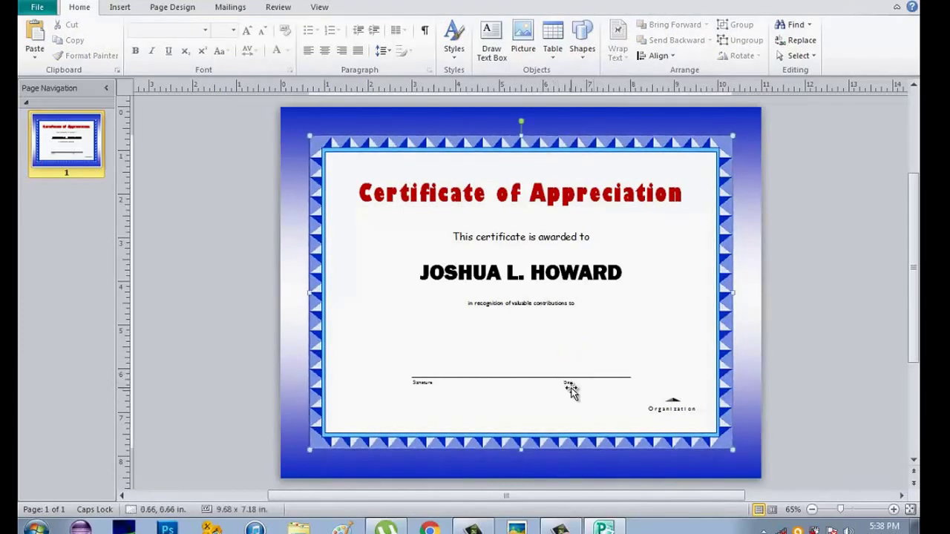